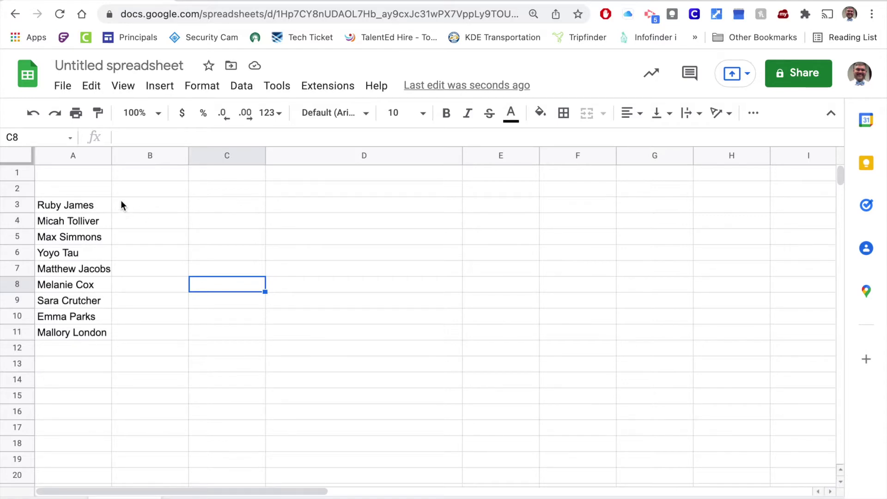
# Select the nine full names in A3:A11 for copying
pyautogui.moveTo(92, 209); pyautogui.dragTo(93, 331)
pyautogui.hotkey('ctrl', 'c')
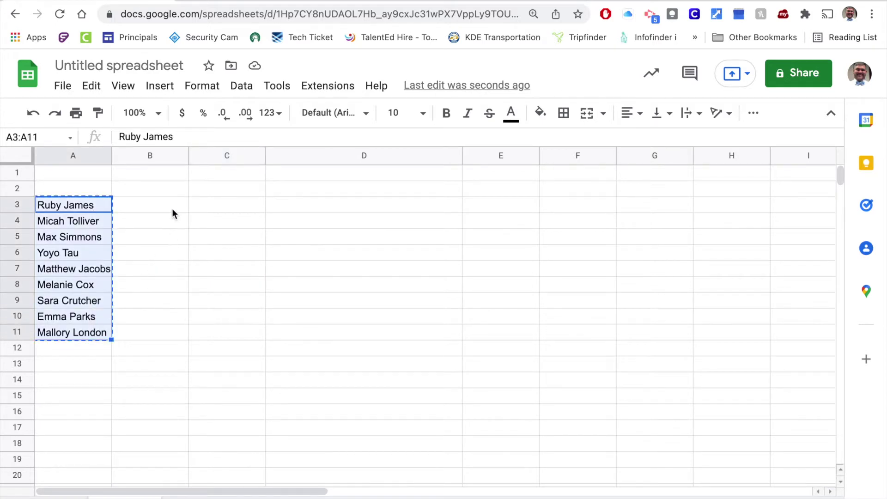
# Paste the copied names into column B starting at B3
pyautogui.click(172, 210)
pyautogui.hotkey('ctrl', 'v')
pyautogui.click(223, 226)
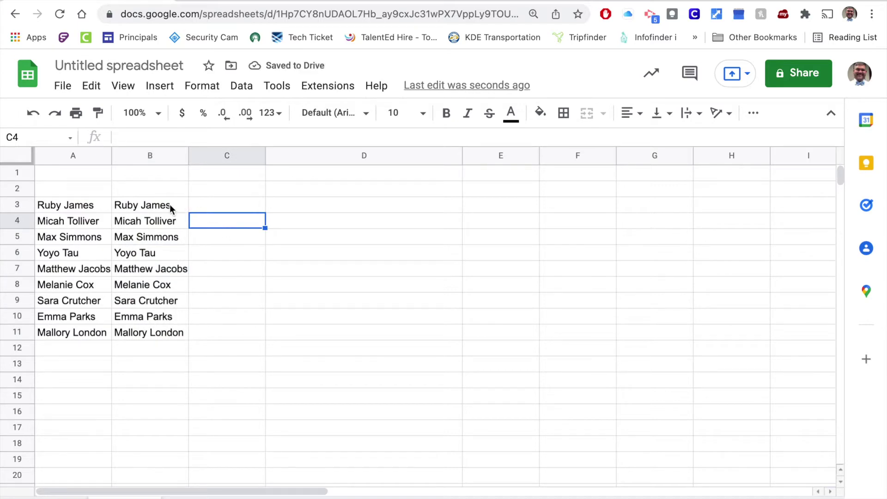
# Split B3:B11 at the space into first names in B and last names in C
pyautogui.moveTo(170, 204); pyautogui.dragTo(168, 329)
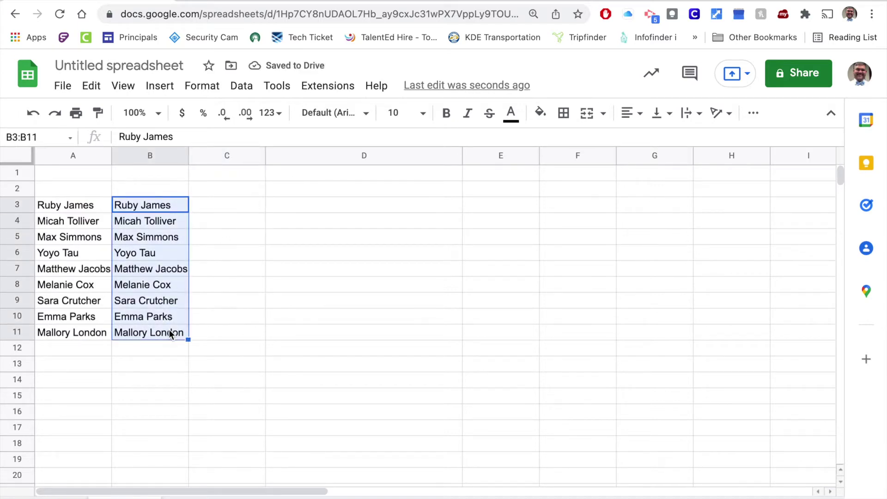
pyautogui.click(244, 89)
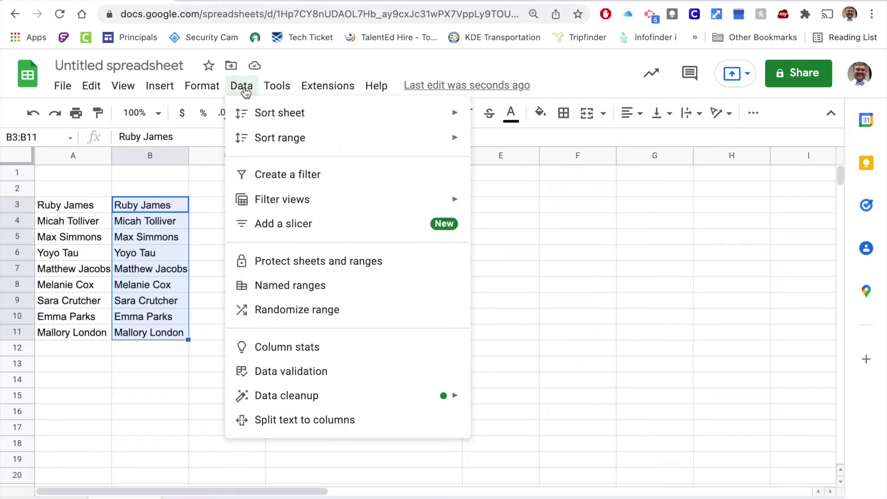
pyautogui.click(282, 420)
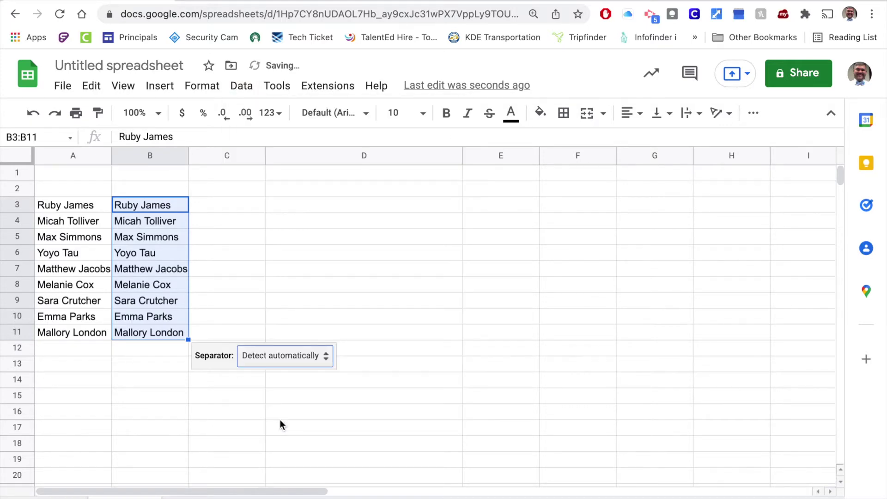
pyautogui.click(328, 358)
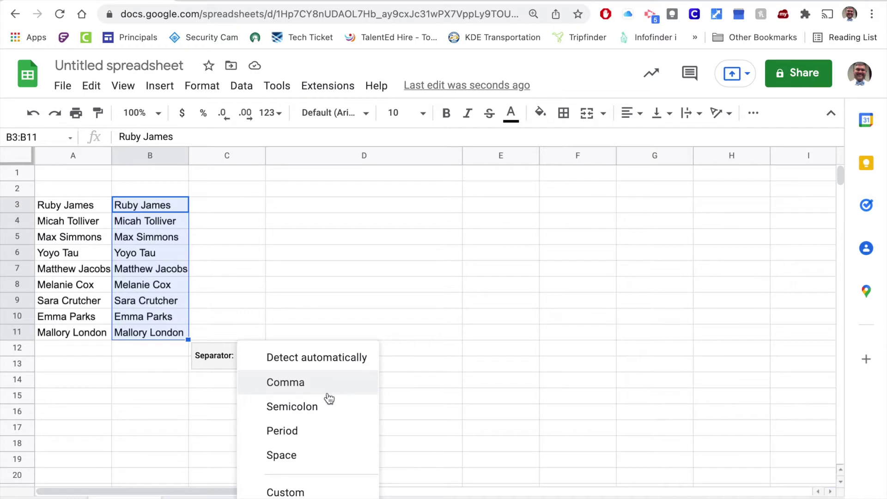
pyautogui.click(311, 459)
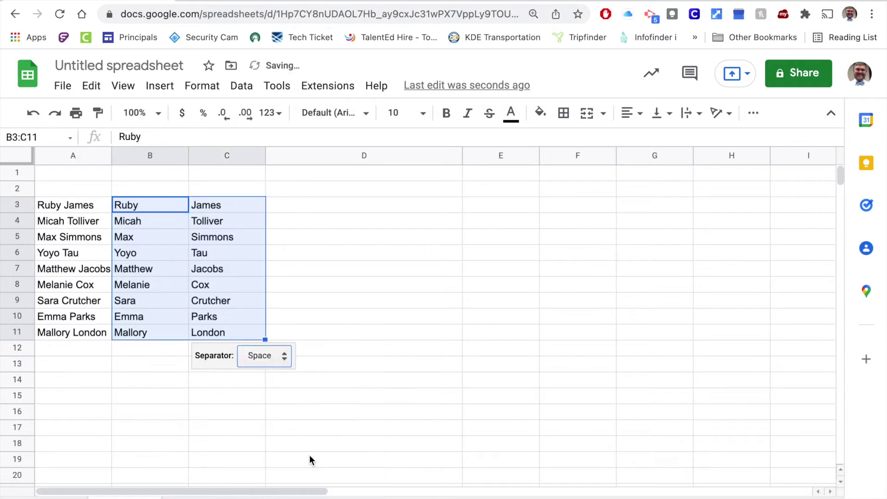
pyautogui.click(331, 270)
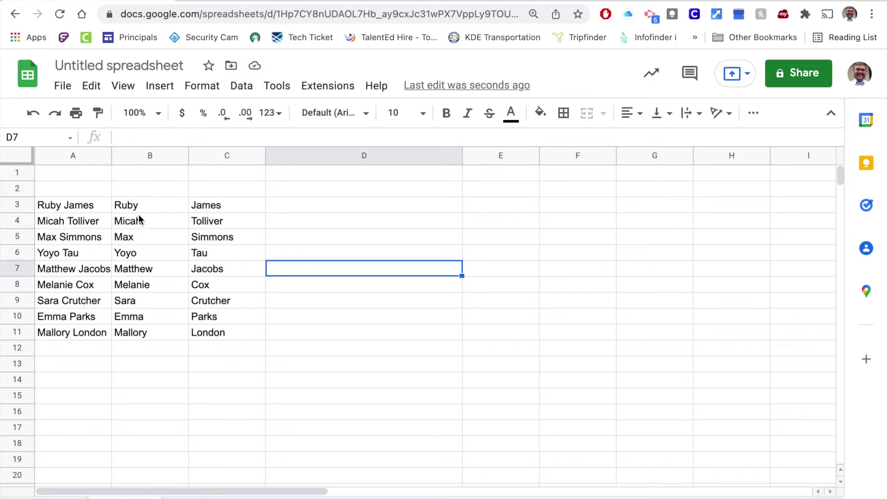
# In D3, start the formula =CONCATENATE(B3,".", joining the first name with a period
pyautogui.click(294, 209)
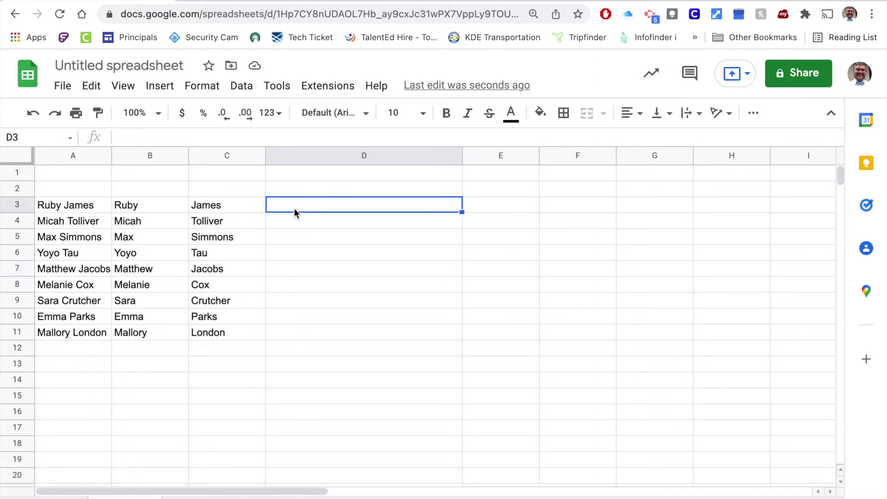
pyautogui.write('=')
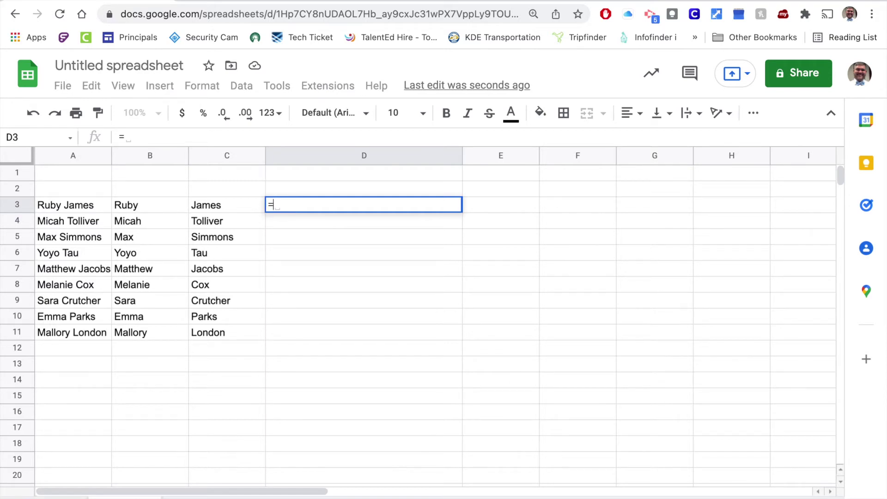
pyautogui.write('con')
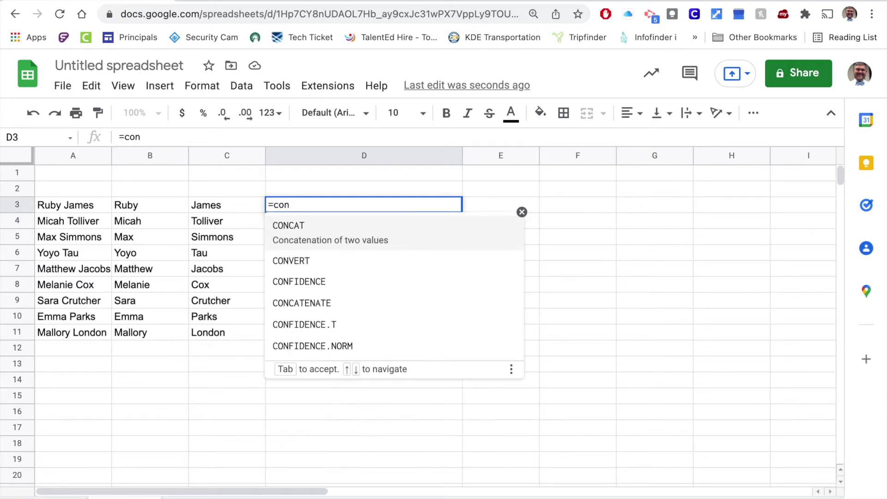
pyautogui.write('catenate')
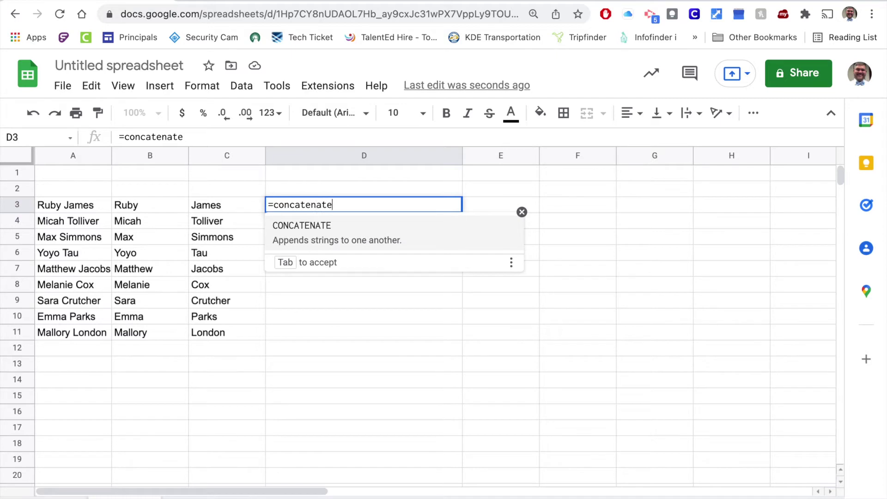
pyautogui.click(319, 226)
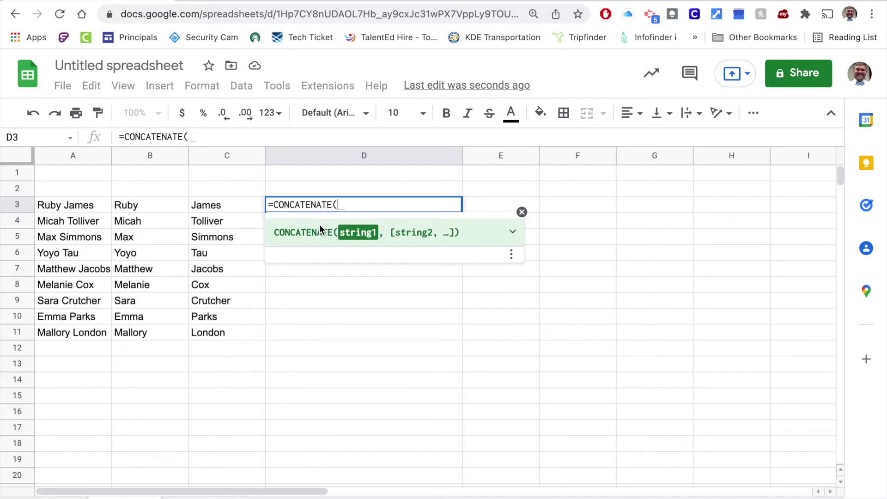
pyautogui.click(143, 206)
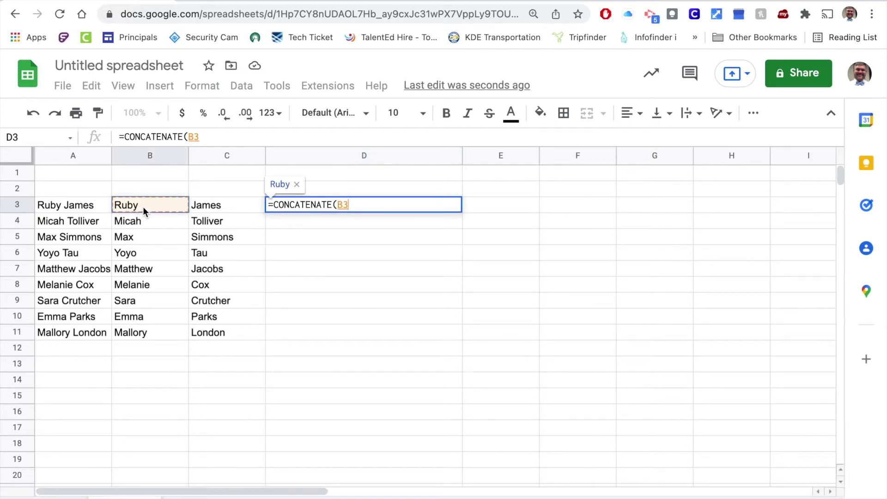
pyautogui.write(',')
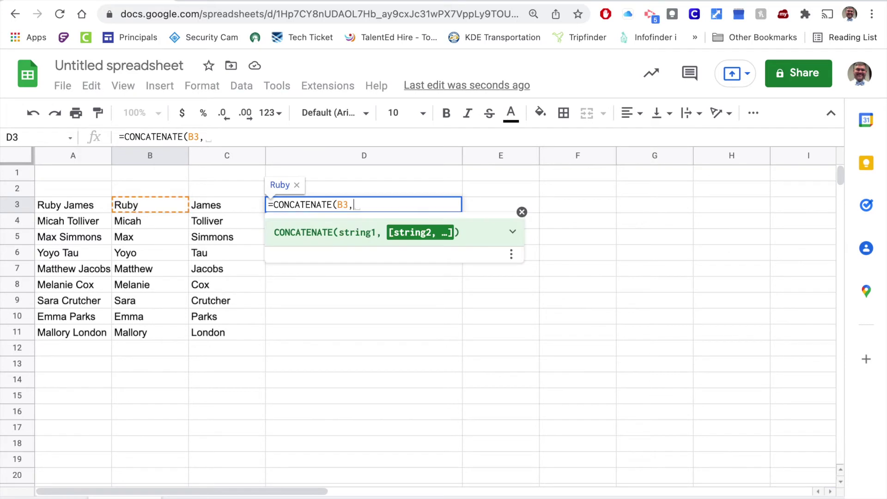
pyautogui.write('"')
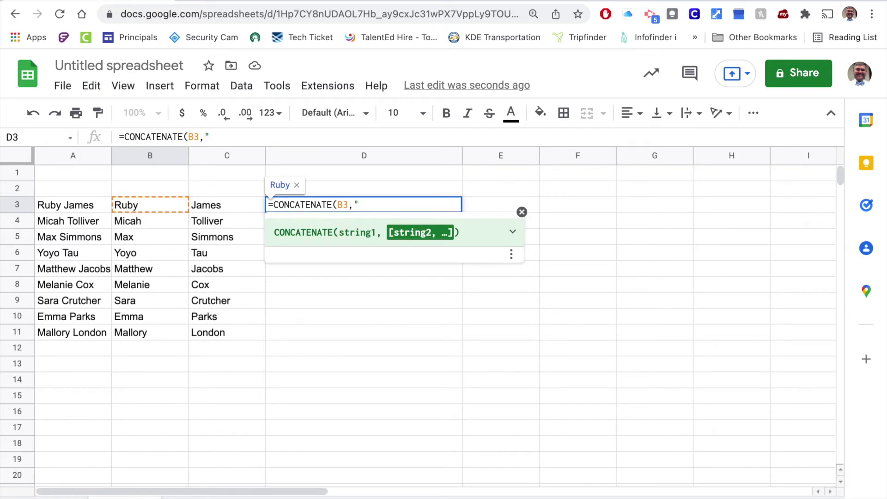
pyautogui.write('."')
pyautogui.write(',')
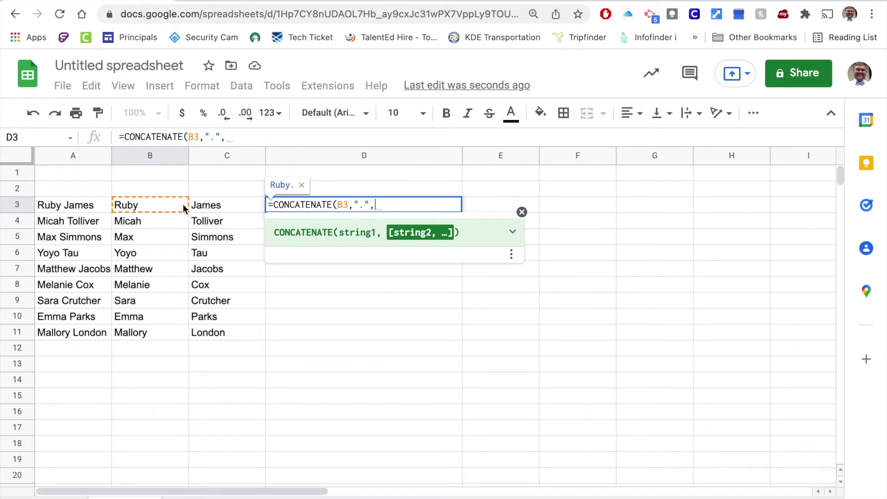
pyautogui.click(229, 205)
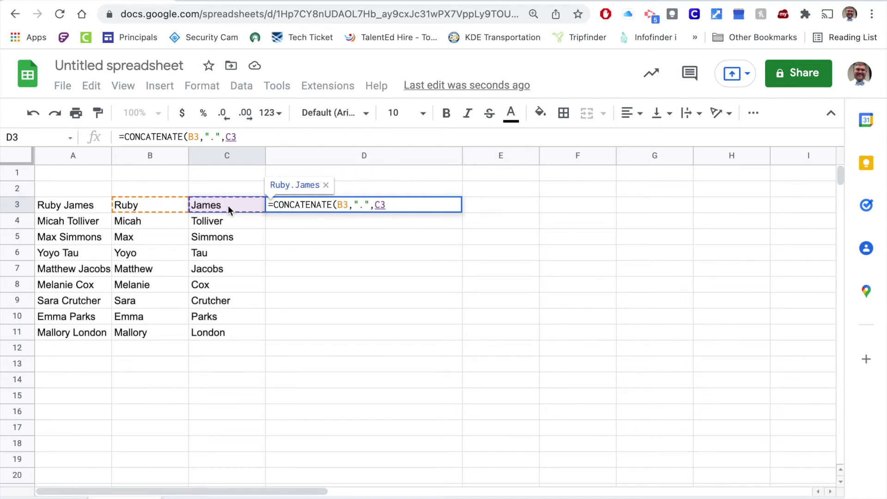
pyautogui.write(',')
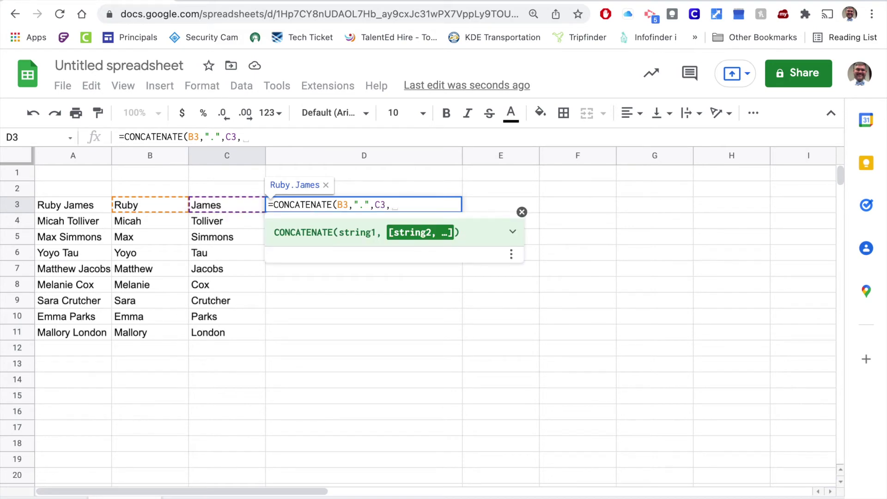
pyautogui.write('"')
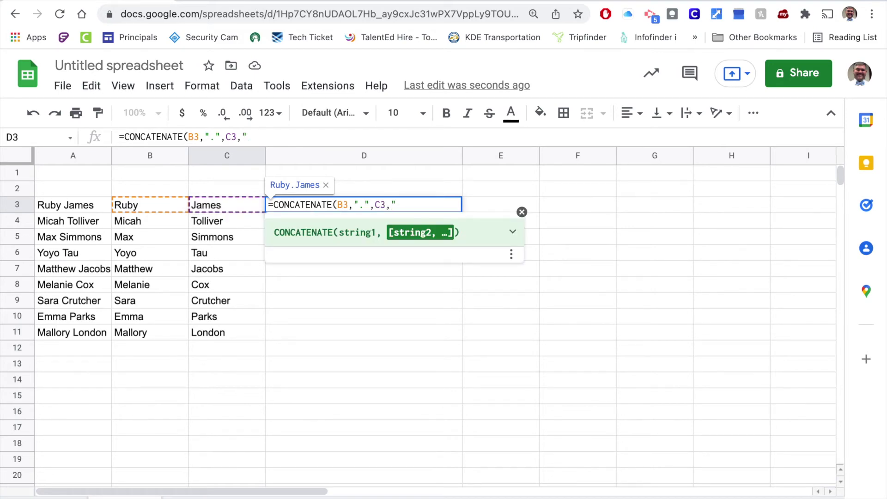
pyautogui.write('@your')
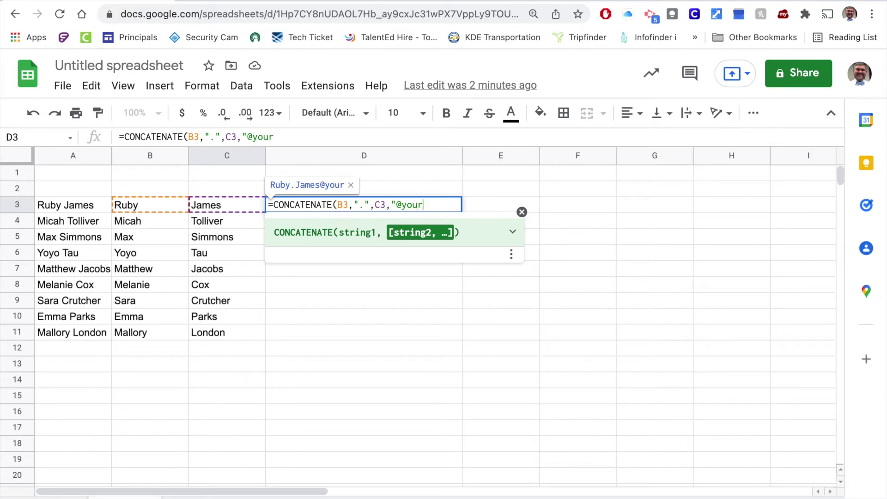
pyautogui.write('school')
pyautogui.press('BackSpace')
pyautogui.press('BackSpace')
pyautogui.press('BackSpace')
pyautogui.press('BackSpace')
pyautogui.press('BackSpace')
pyautogui.write('ech')
pyautogui.press('BackSpace')
pyautogui.press('BackSpace')
pyautogui.press('BackSpace')
pyautogui.write('chool')
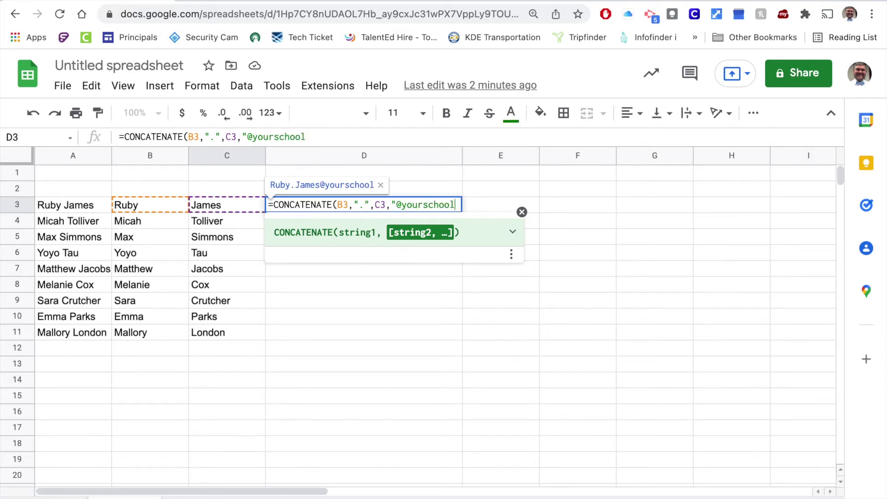
pyautogui.write('.yourstate.')
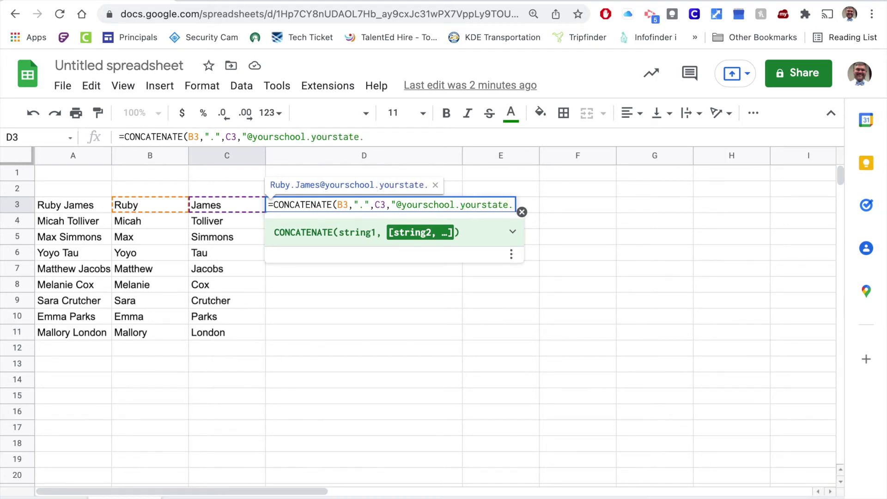
pyautogui.write('us"')
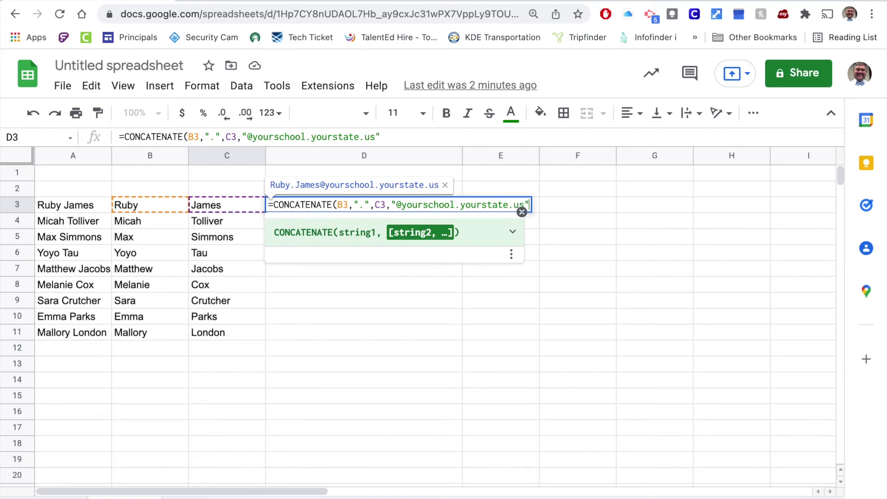
pyautogui.write(')')
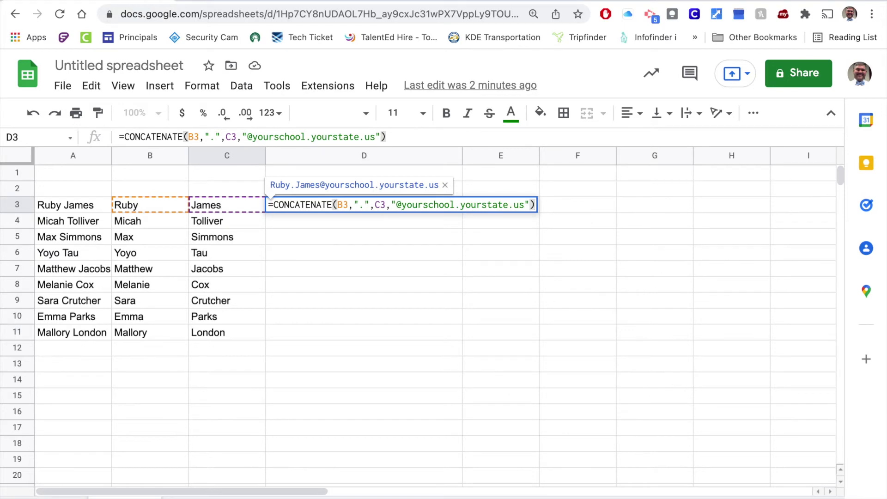
# Commit the formula and accept the suggested autofill to fill emails through D11
pyautogui.press('Return')
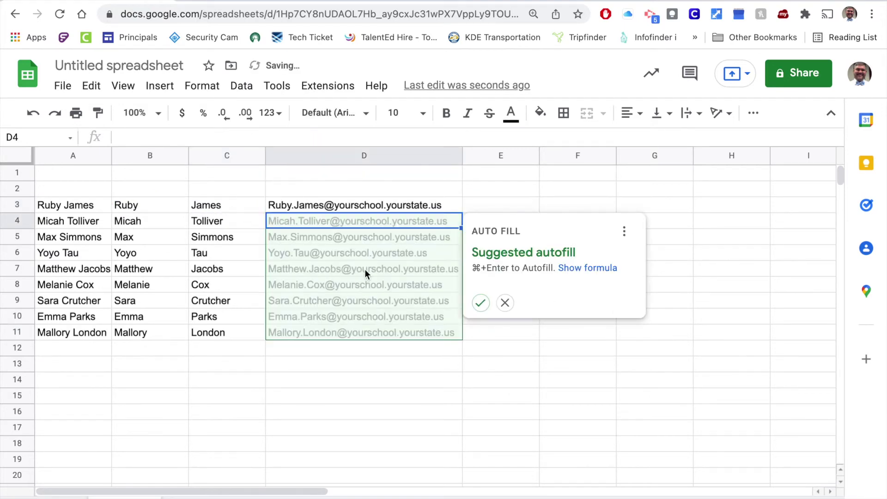
pyautogui.click(480, 303)
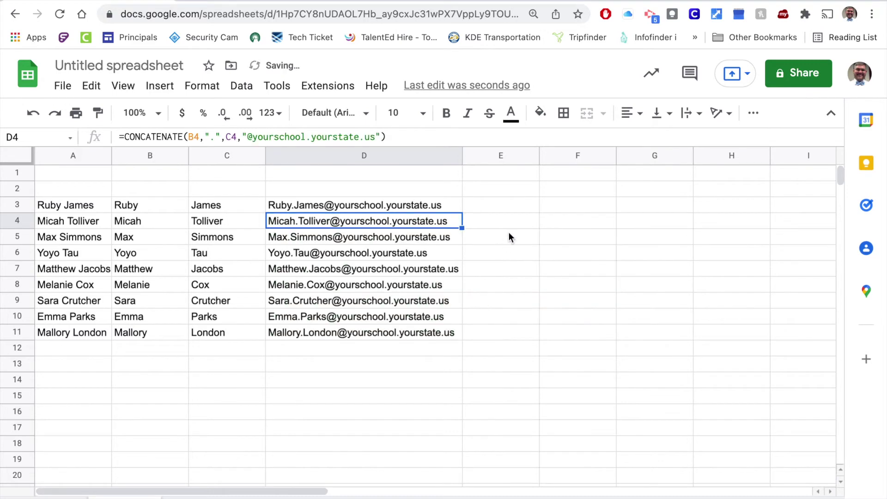
pyautogui.click(509, 232)
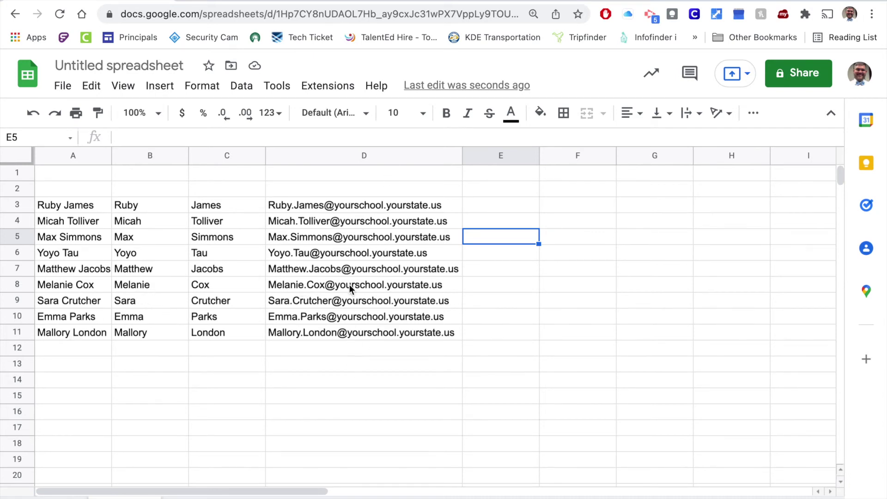
# Insert an empty column to the left of the email column D
pyautogui.moveTo(355, 335)
pyautogui.click(285, 155)
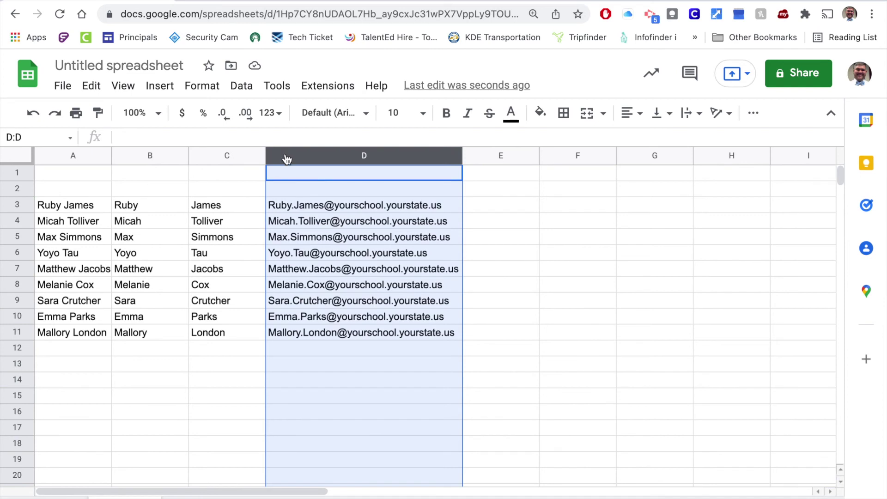
pyautogui.rightClick(286, 156)
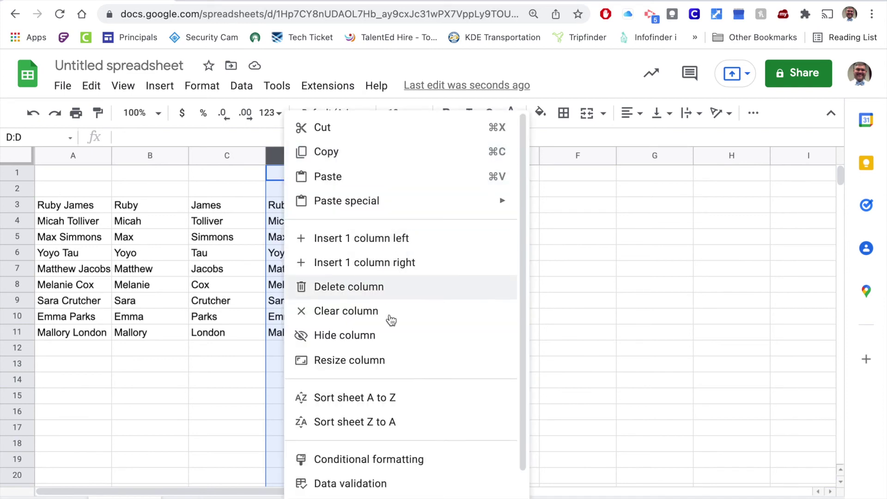
pyautogui.click(395, 238)
pyautogui.click(305, 207)
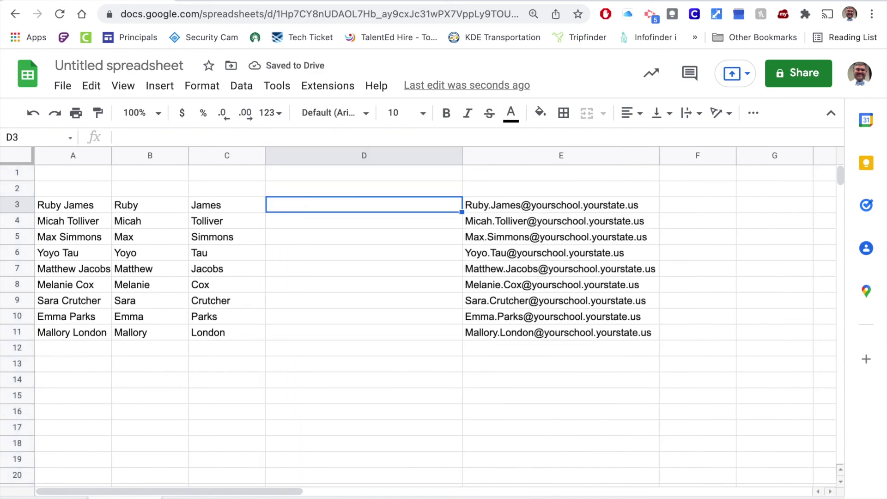
pyautogui.write('G')
pyautogui.press('BackSpace')
pyautogui.write('@')
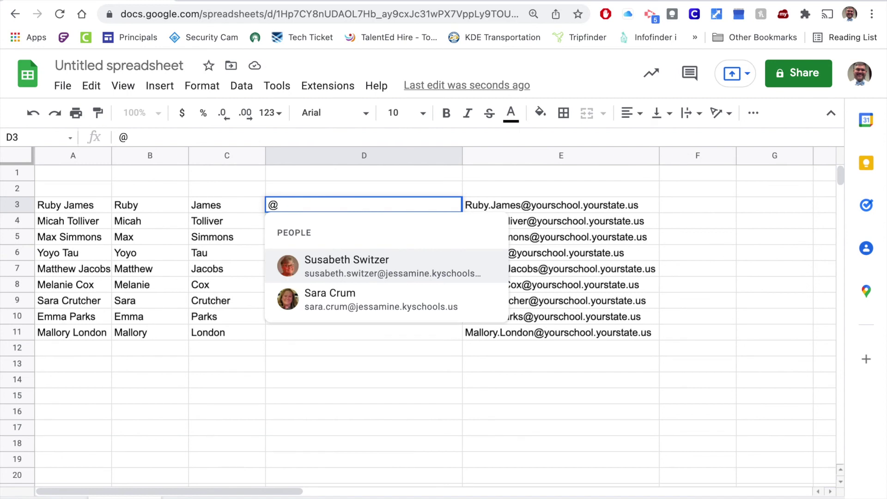
pyautogui.write('gmail.com')
pyautogui.press('Return')
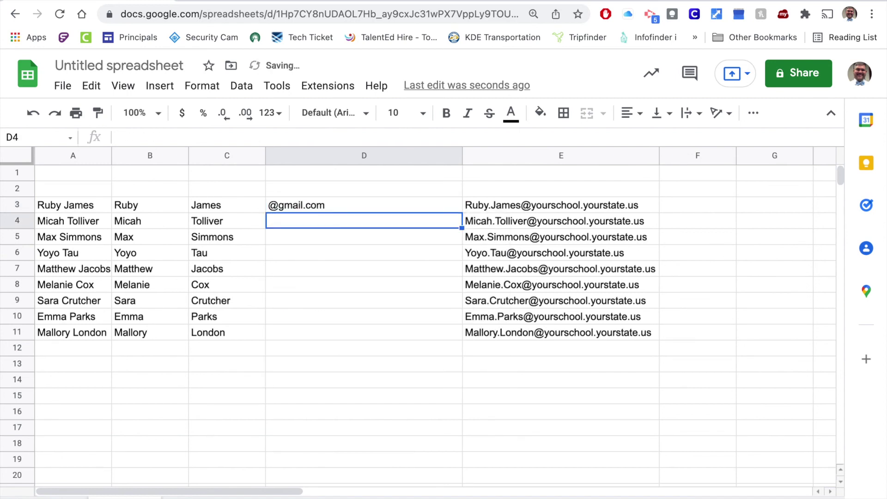
pyautogui.write('@yahoo.')
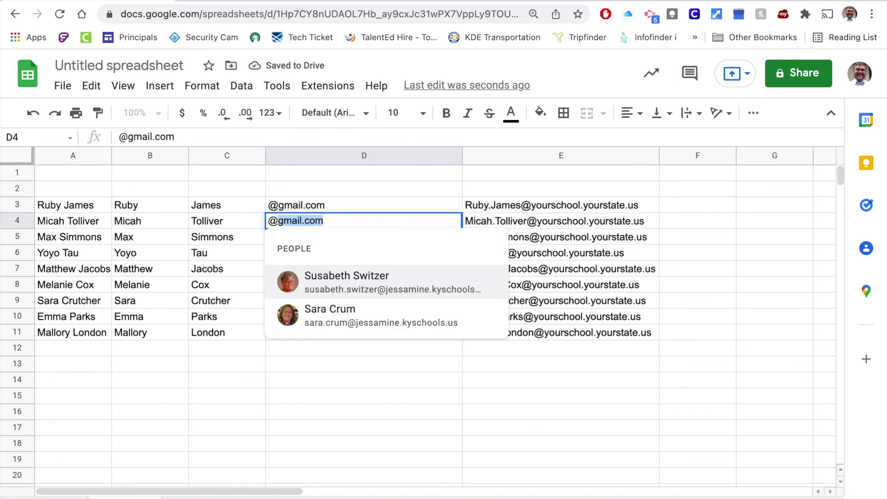
pyautogui.write('com')
pyautogui.press('Return')
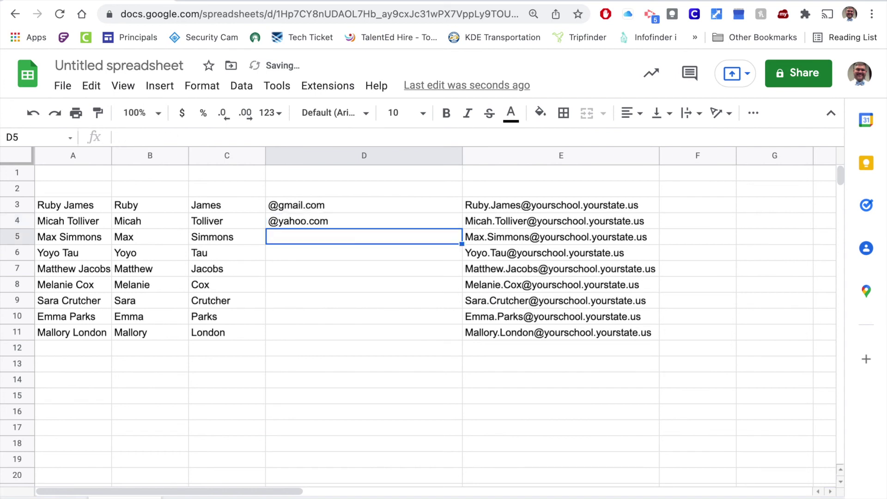
pyautogui.write('@icloud.com')
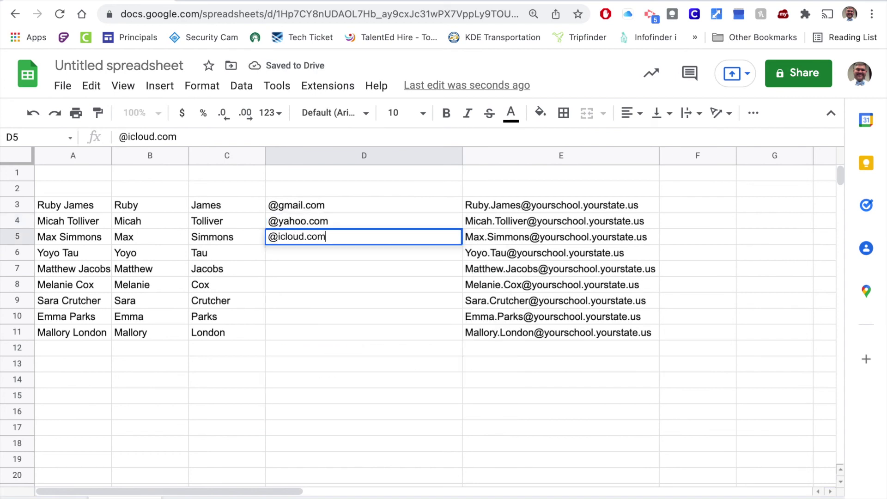
pyautogui.press('Return')
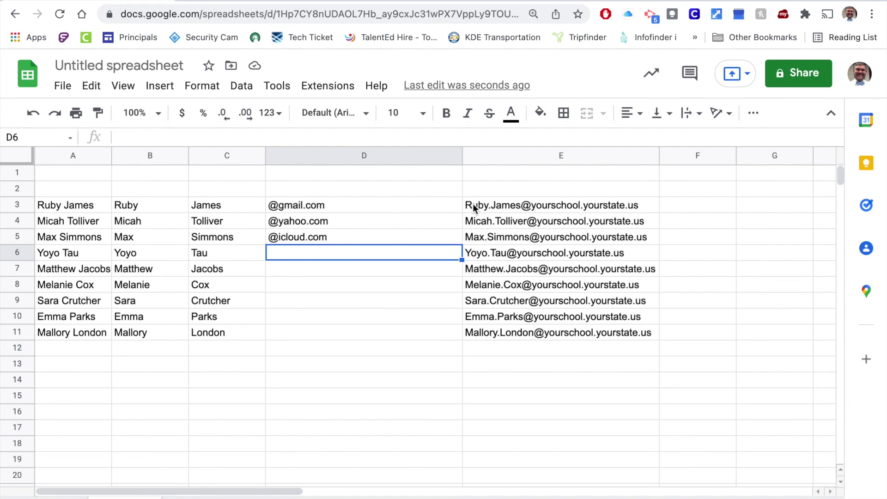
pyautogui.click(694, 209)
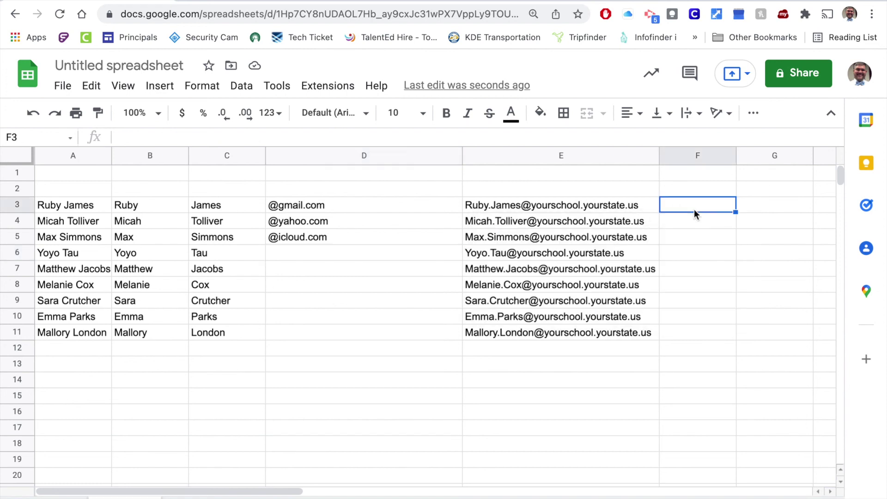
# Auto-fit column D's width to its domain entries
pyautogui.moveTo(463, 156); pyautogui.dragTo(461, 157)
pyautogui.doubleClick(462, 156)
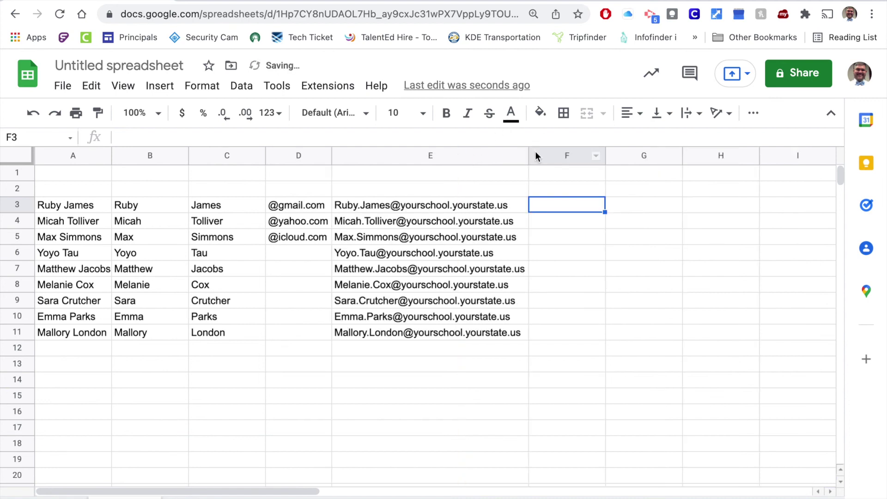